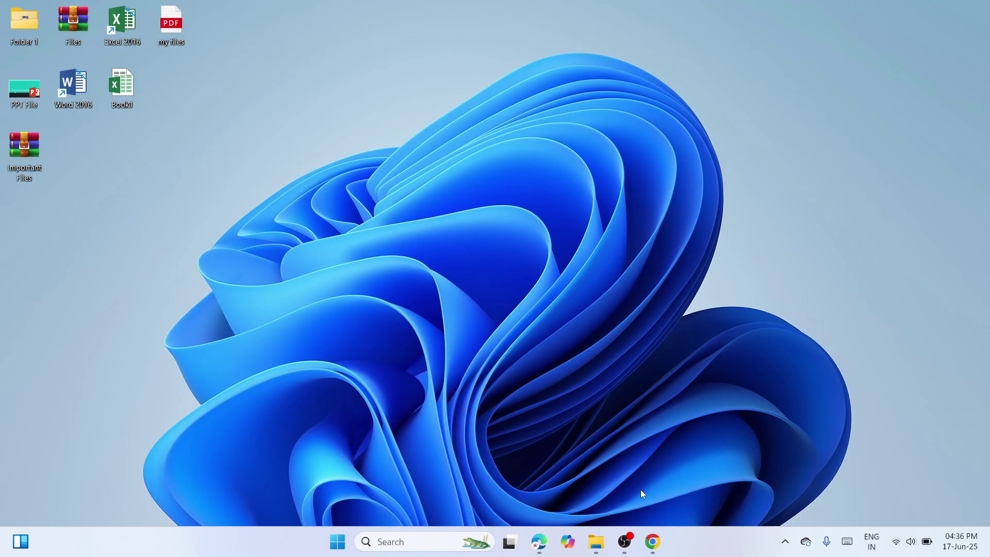
# Step: Switch to Chrome with the Epson L3210 support page on epson.co.in
pyautogui.click(652, 539)
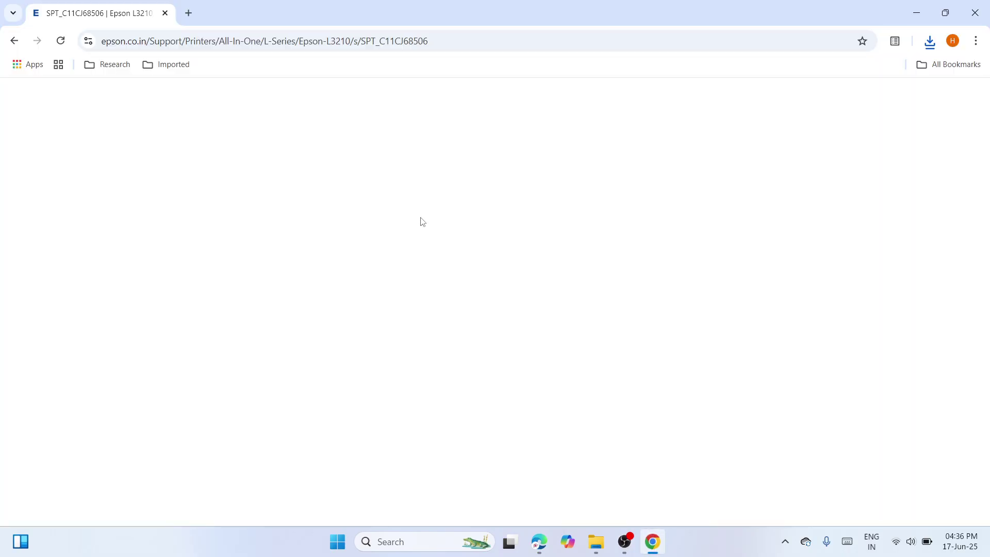
pyautogui.click(474, 45)
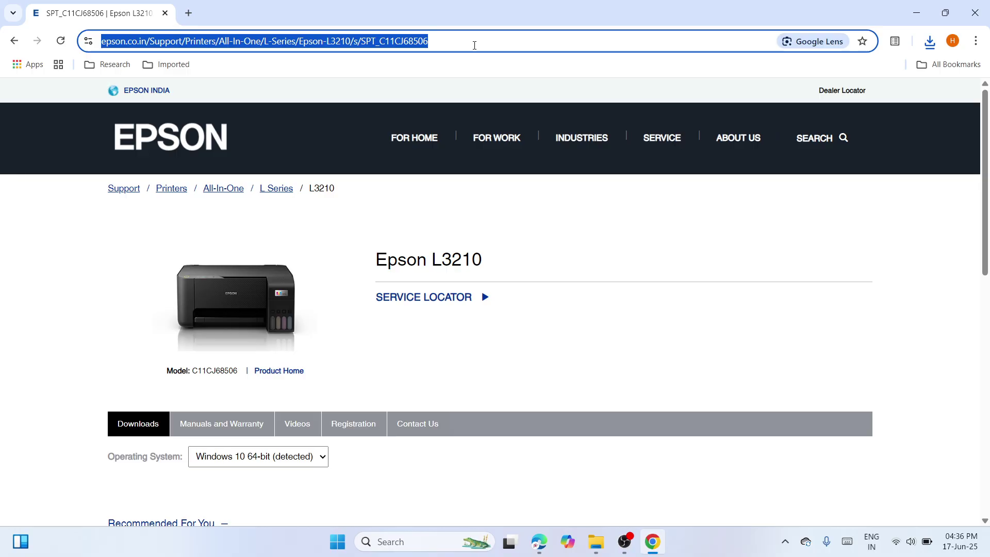
pyautogui.rightClick(475, 49)
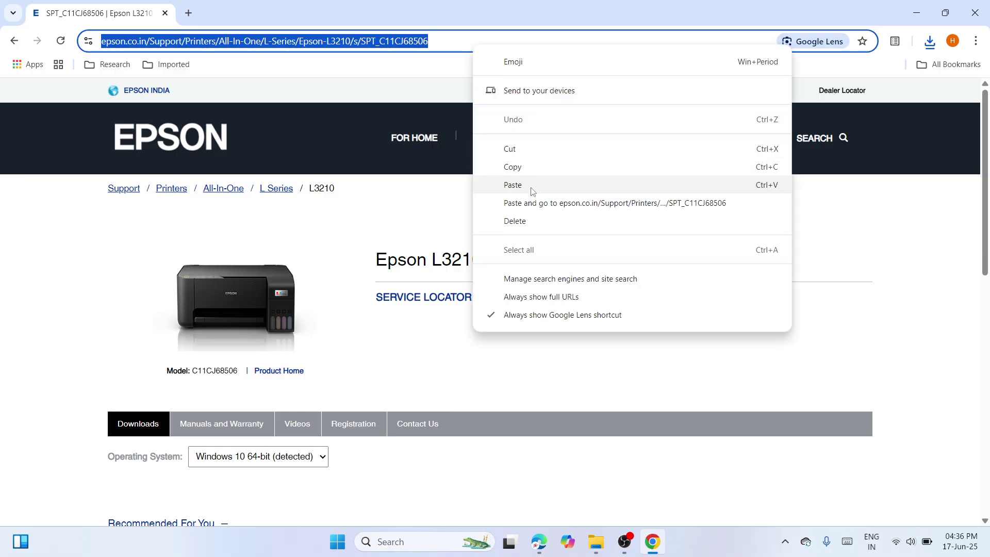
pyautogui.click(851, 318)
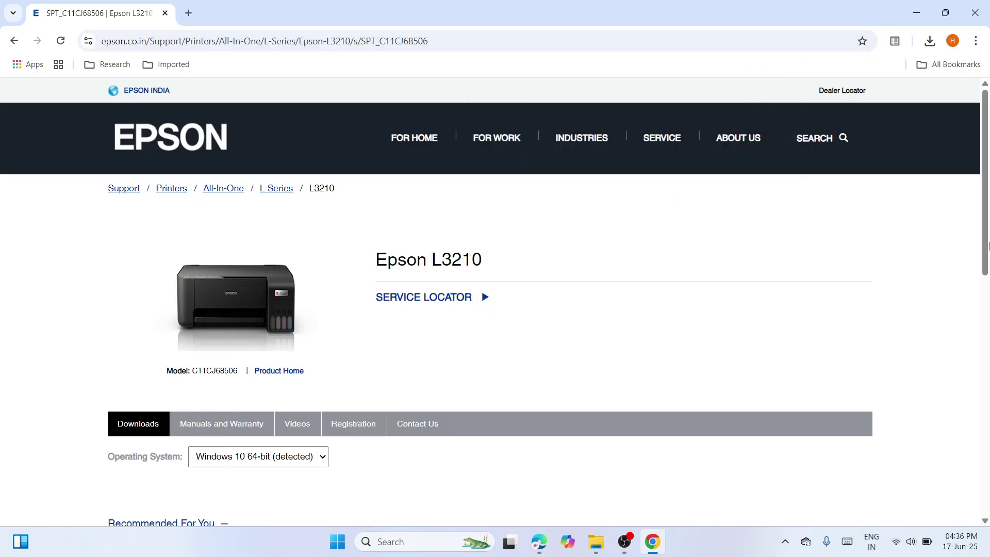
# Step: Expand the Drivers section for the Epson L3210 and open the download page of L3210_Series_Win_x64_PrinterDriver
pyautogui.scroll(-5, 987, 277)
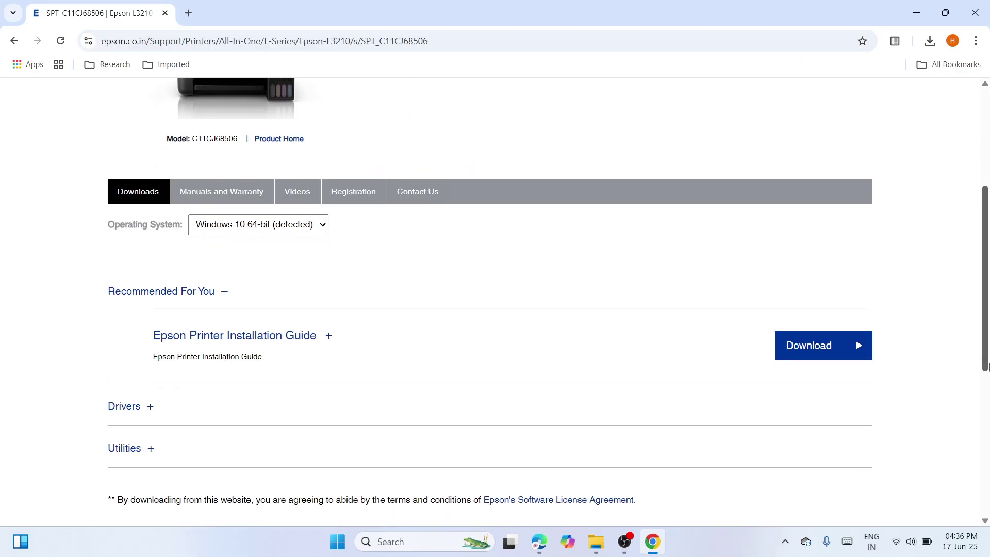
pyautogui.scroll(5, 969, 206)
pyautogui.scroll(-4, 968, 232)
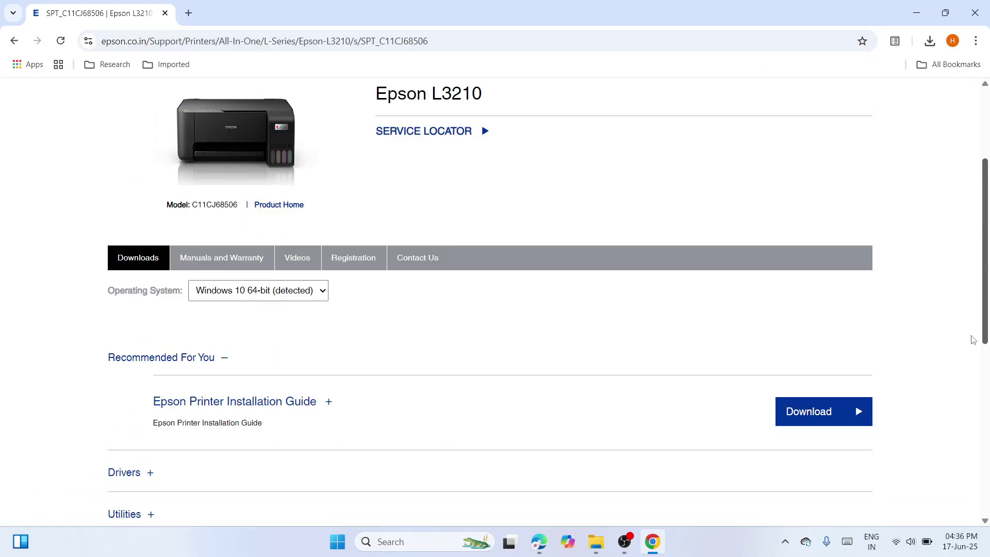
pyautogui.scroll(2, 962, 301)
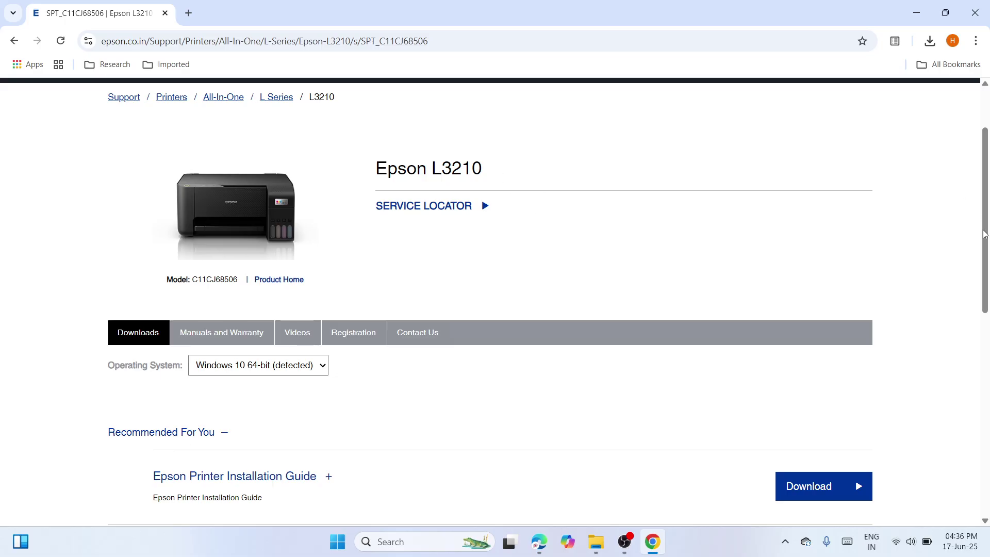
pyautogui.scroll(-5, 985, 238)
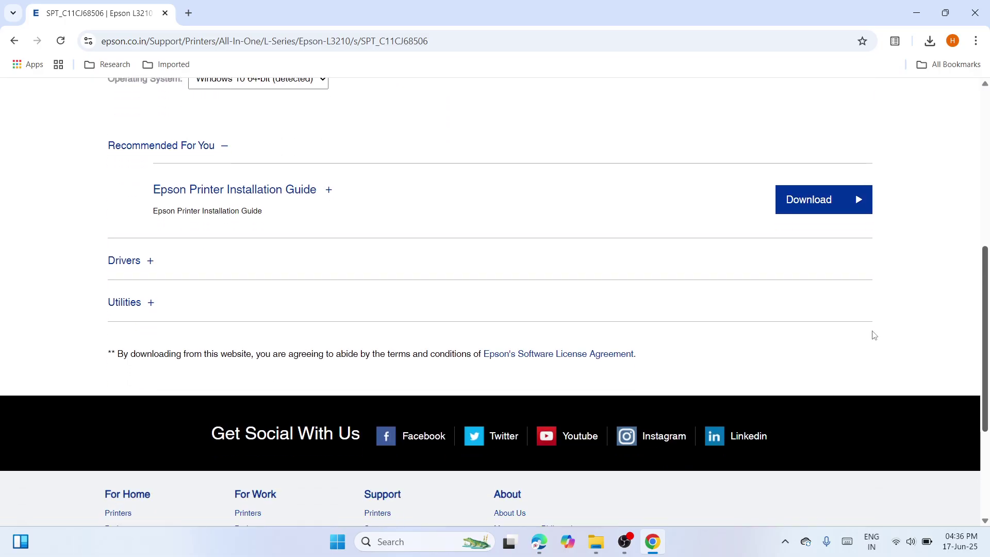
pyautogui.click(126, 262)
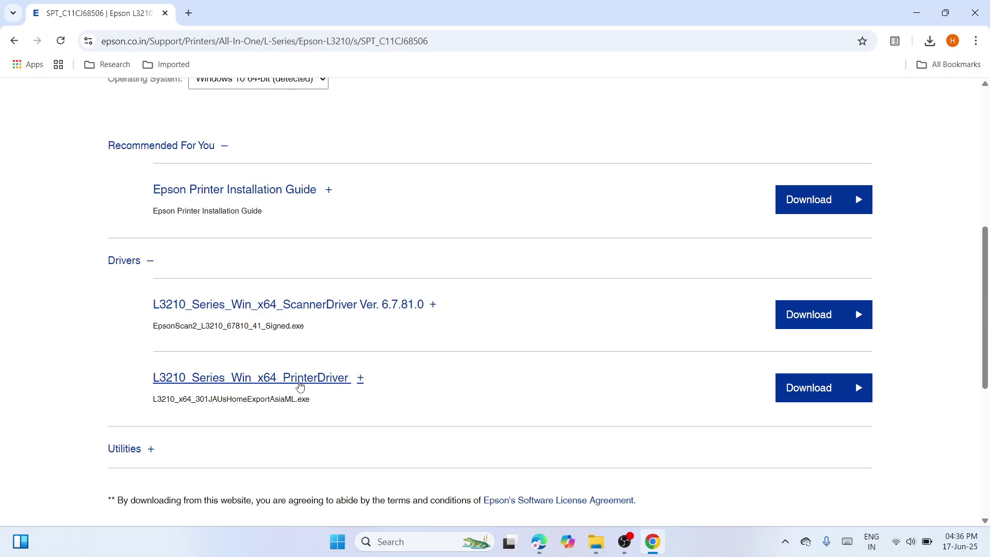
pyautogui.click(831, 385)
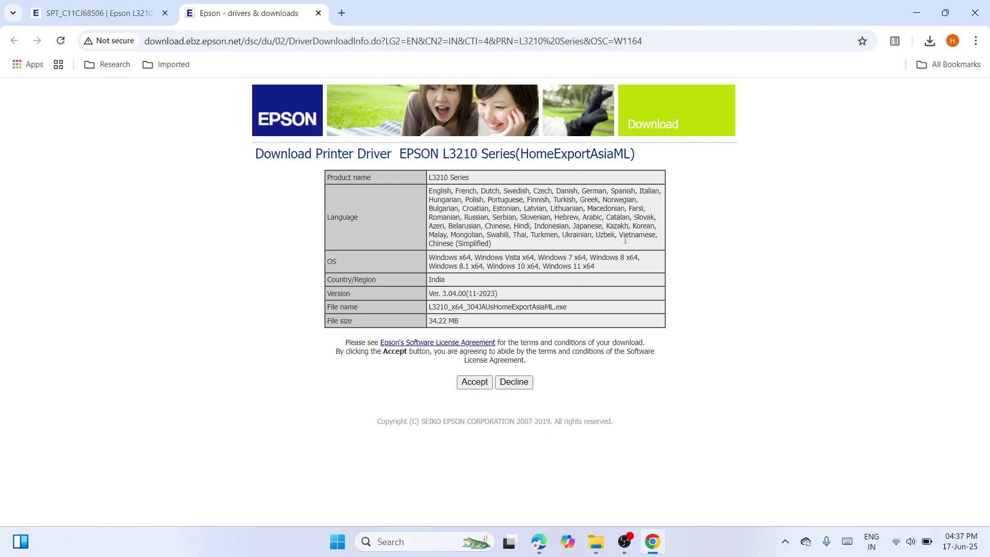
# Step: Move the downloaded L3210_x64_304JAUsHomeExportAsiaML installer from the Downloads folder to the middle of the desktop, closing the browser and folder windows
pyautogui.click(930, 40)
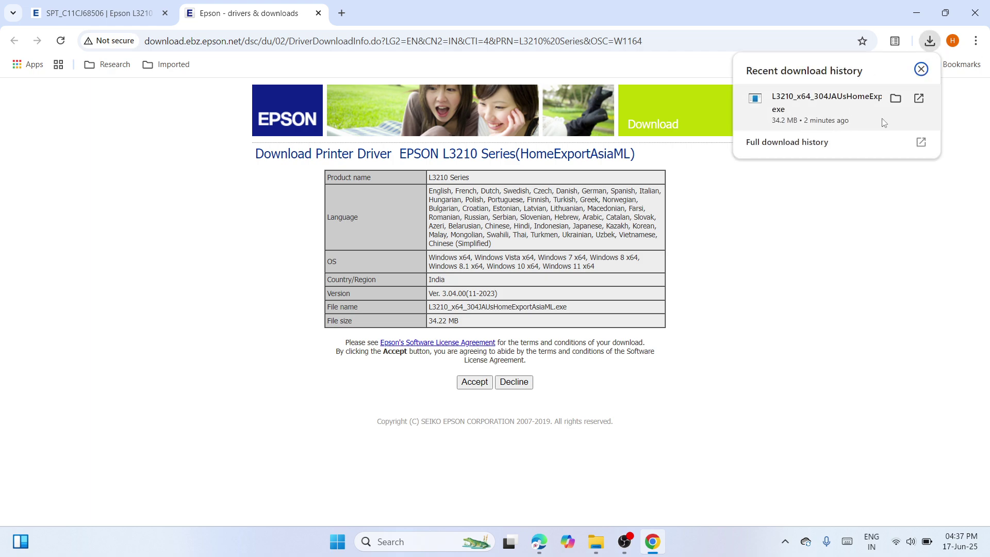
pyautogui.click(895, 99)
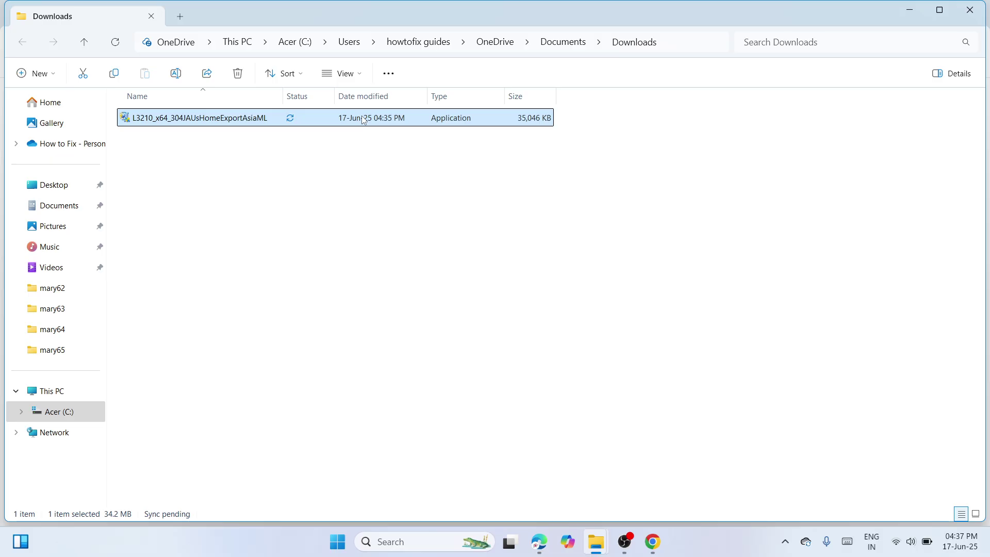
pyautogui.rightClick(363, 119)
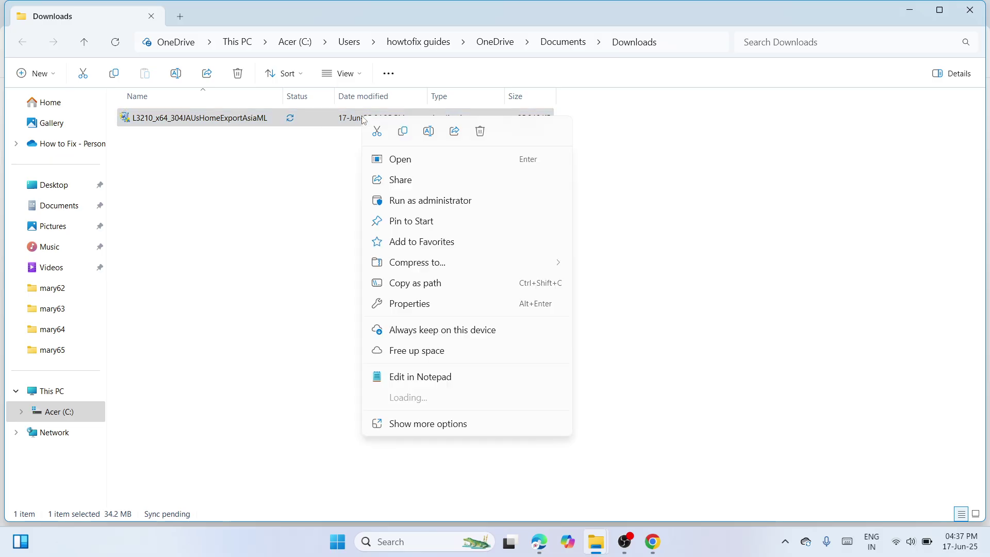
pyautogui.click(381, 132)
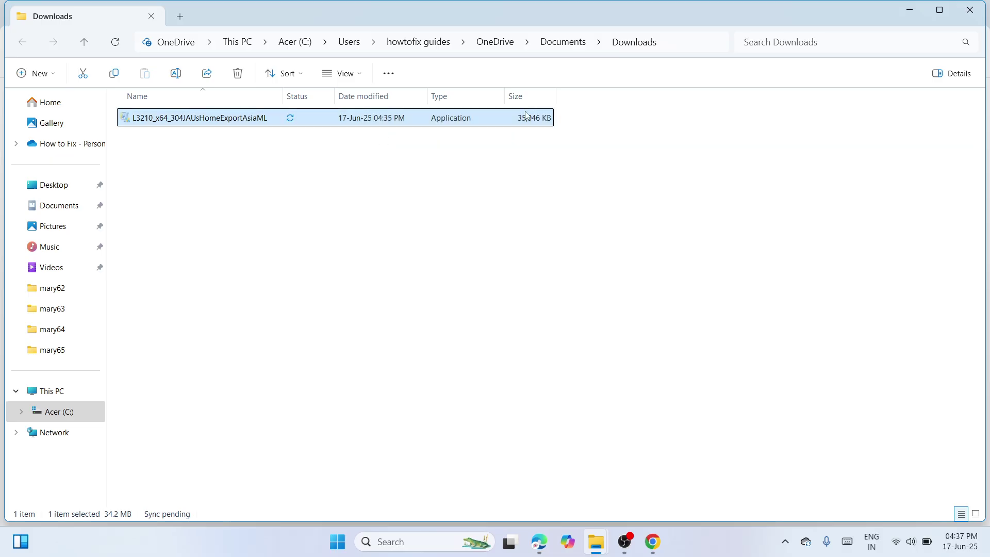
pyautogui.click(978, 4)
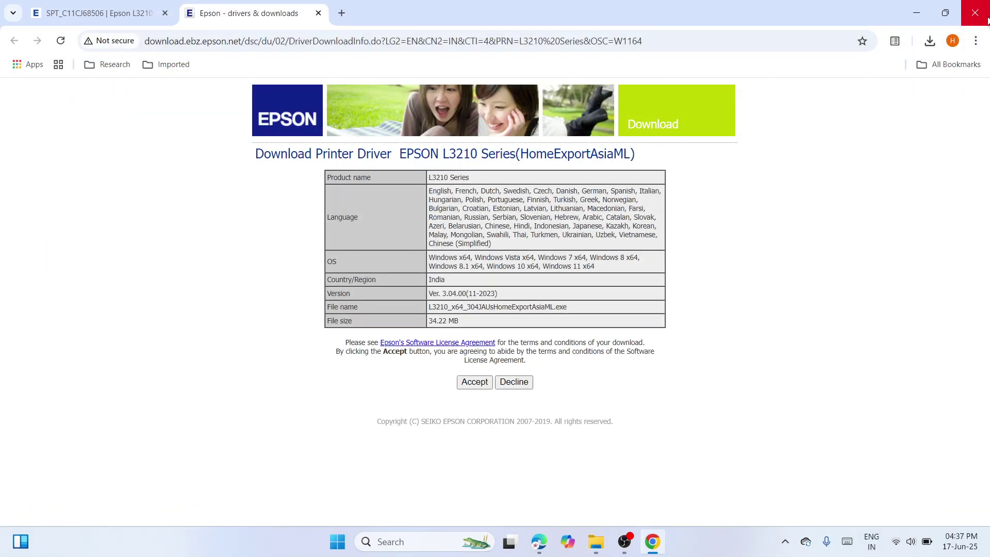
pyautogui.click(978, 13)
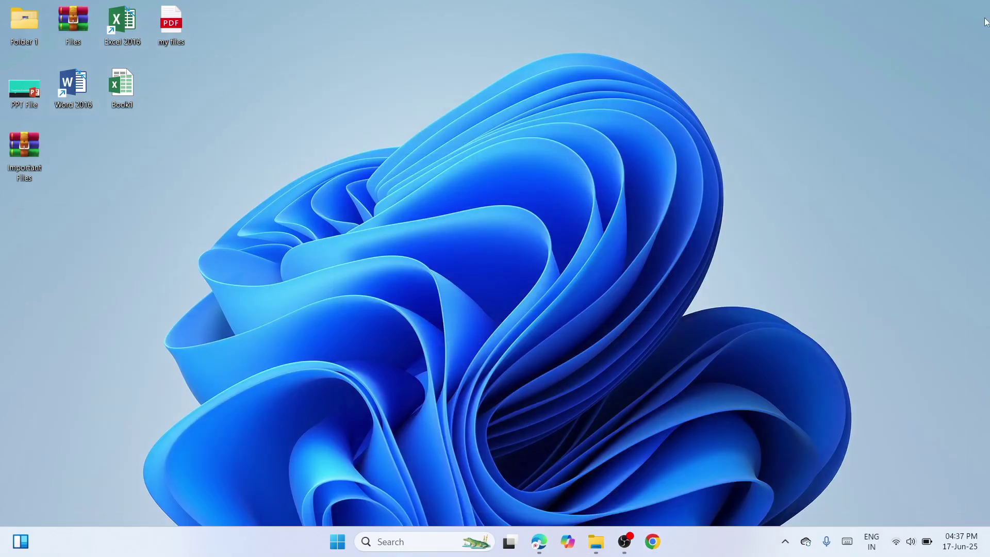
pyautogui.rightClick(456, 222)
pyautogui.click(469, 237)
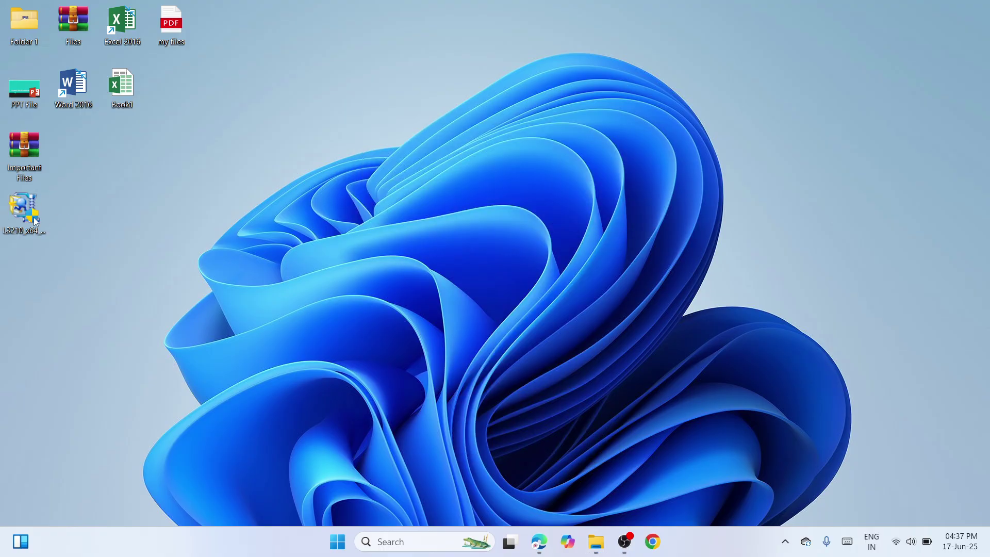
pyautogui.moveTo(35, 221); pyautogui.dragTo(417, 141)
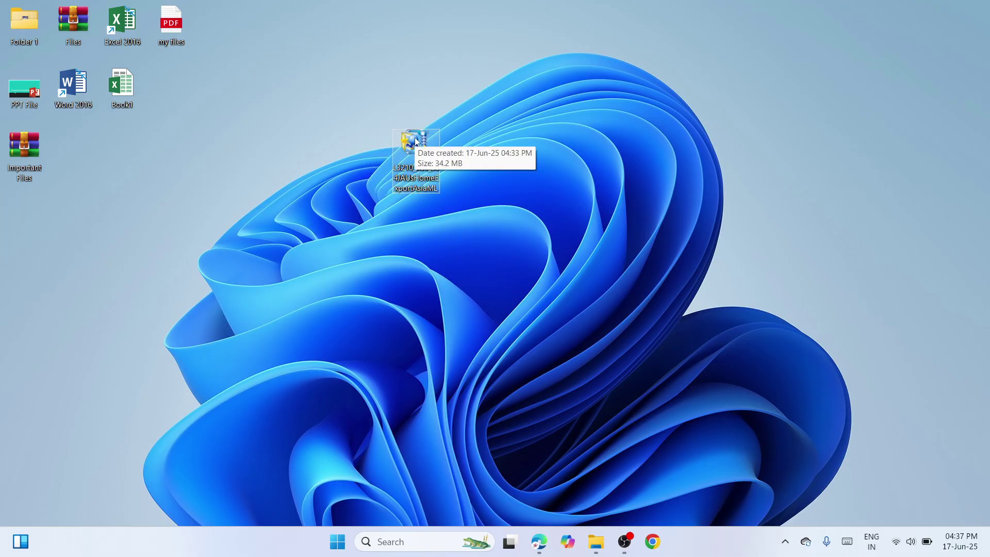
# Step: Extract the installer with WinRAR into a L3210_x64_304JAUsHomeExportAsiaML folder and place that folder beside it on the desktop
pyautogui.rightClick(416, 139)
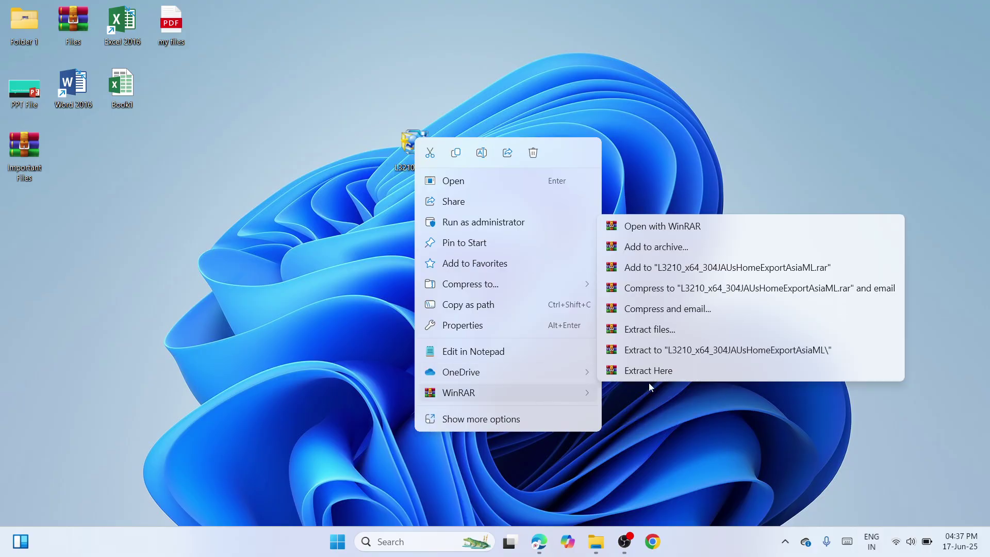
pyautogui.press('Escape')
pyautogui.press('Escape')
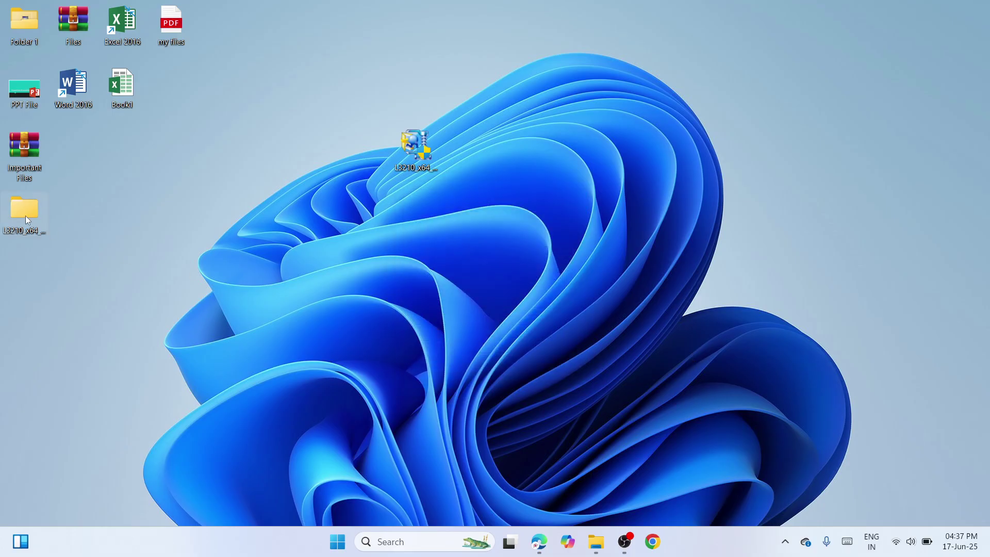
pyautogui.moveTo(361, 148); pyautogui.dragTo(361, 147)
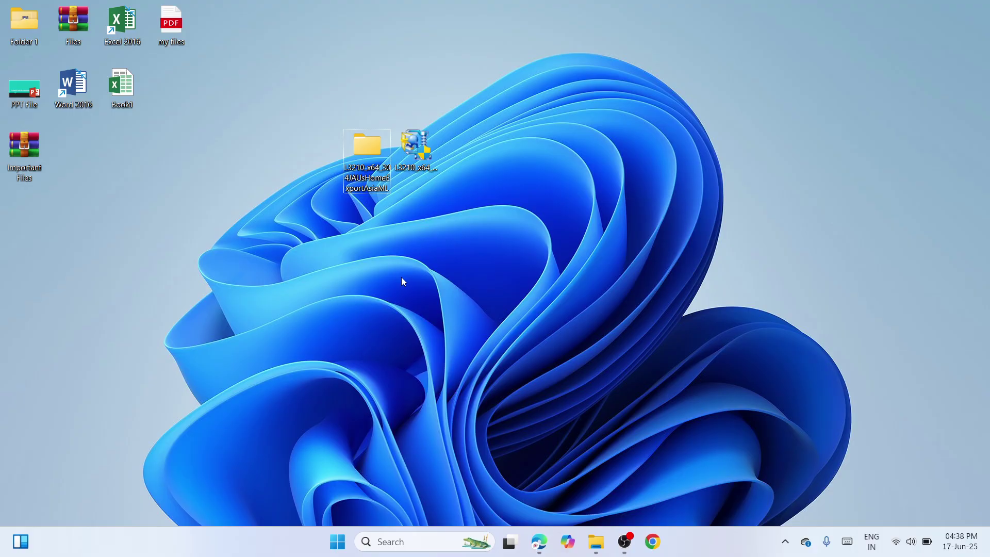
# Step: Open the Printers & scanners page in Windows Settings and start adding an unlisted printer manually
pyautogui.rightClick(337, 541)
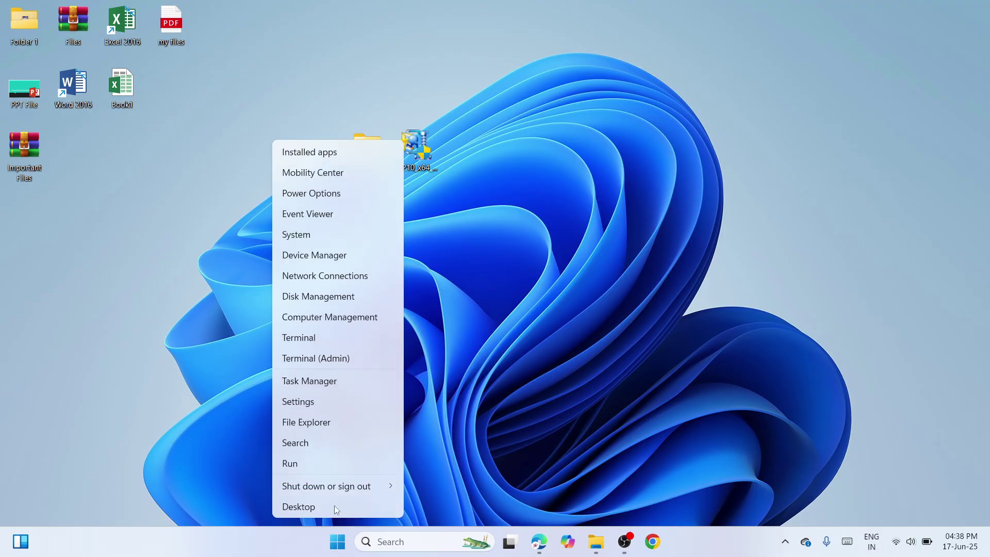
pyautogui.click(326, 403)
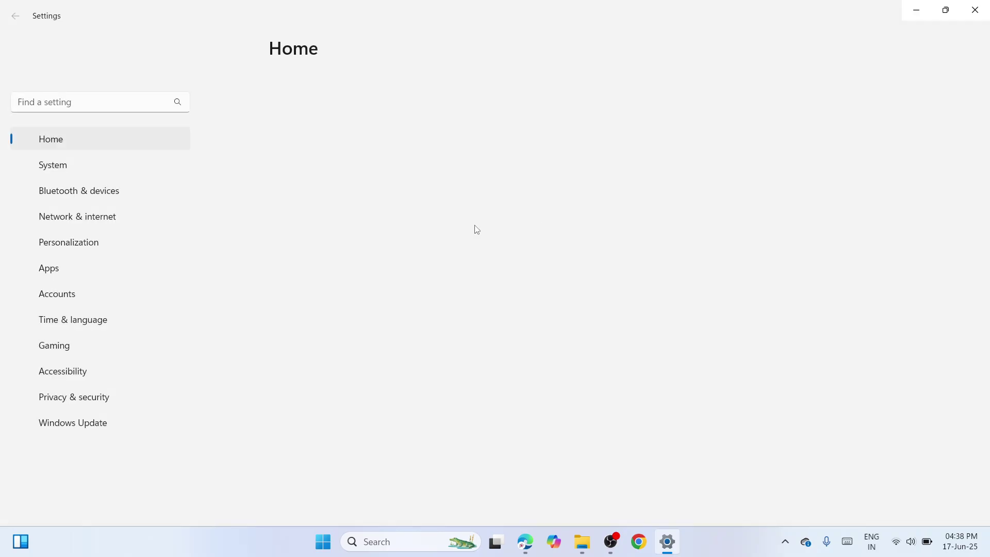
pyautogui.click(76, 197)
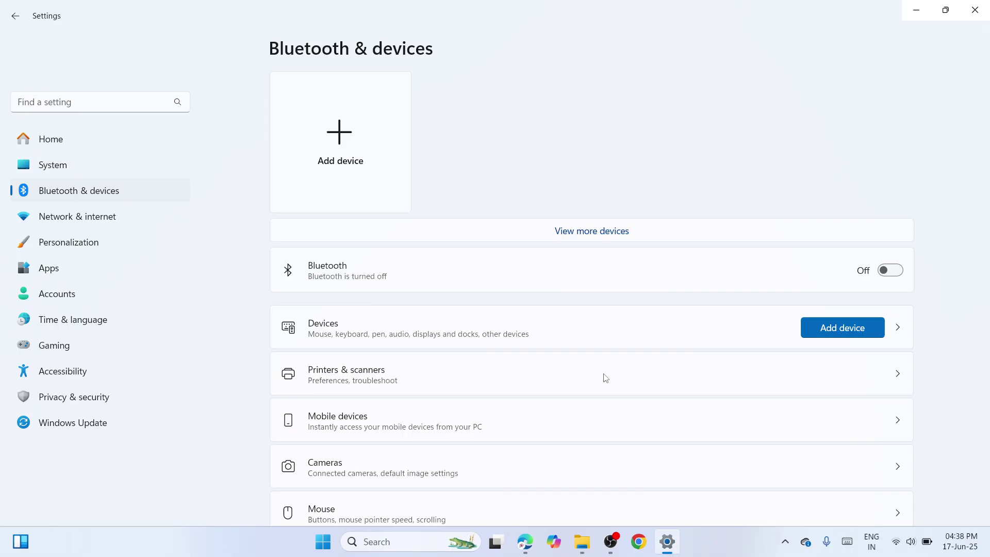
pyautogui.click(668, 370)
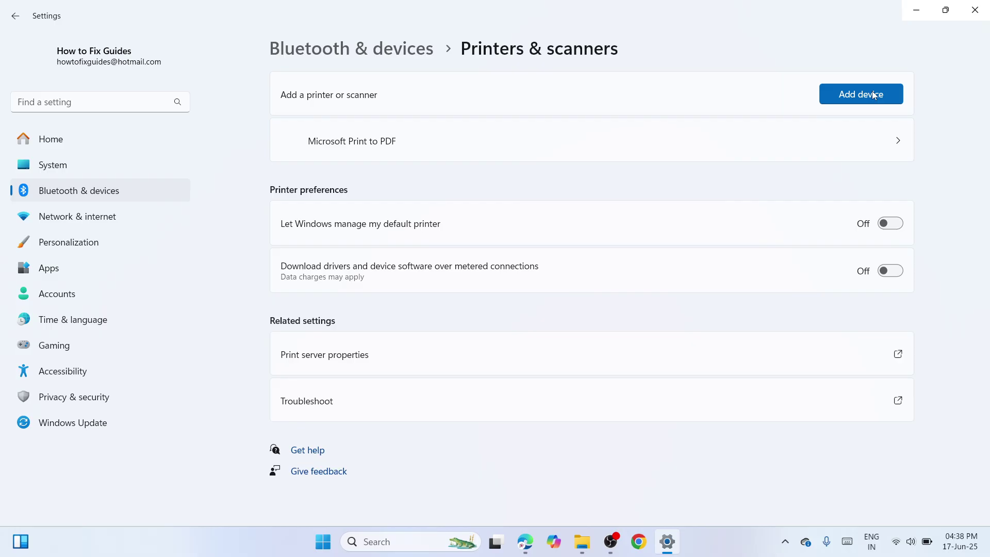
pyautogui.click(872, 91)
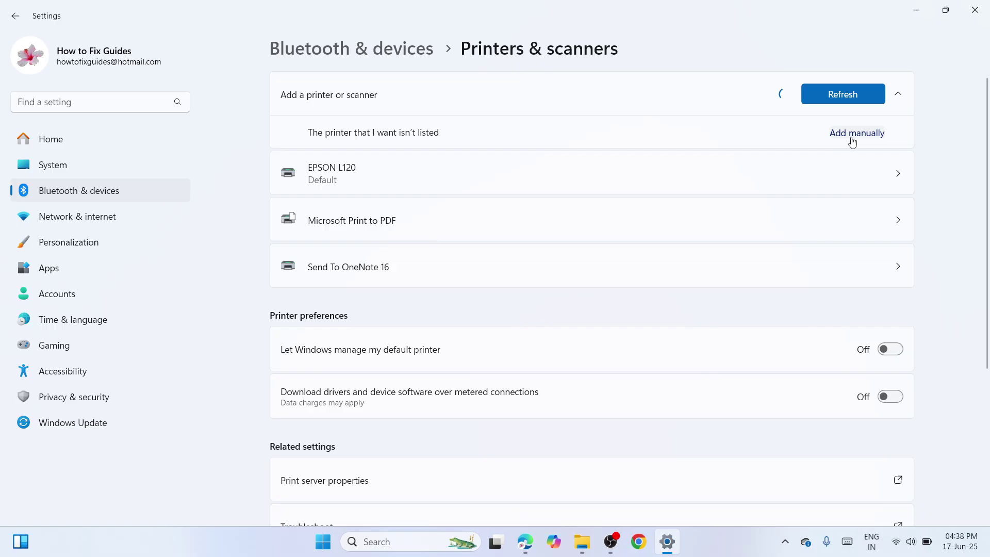
pyautogui.click(853, 141)
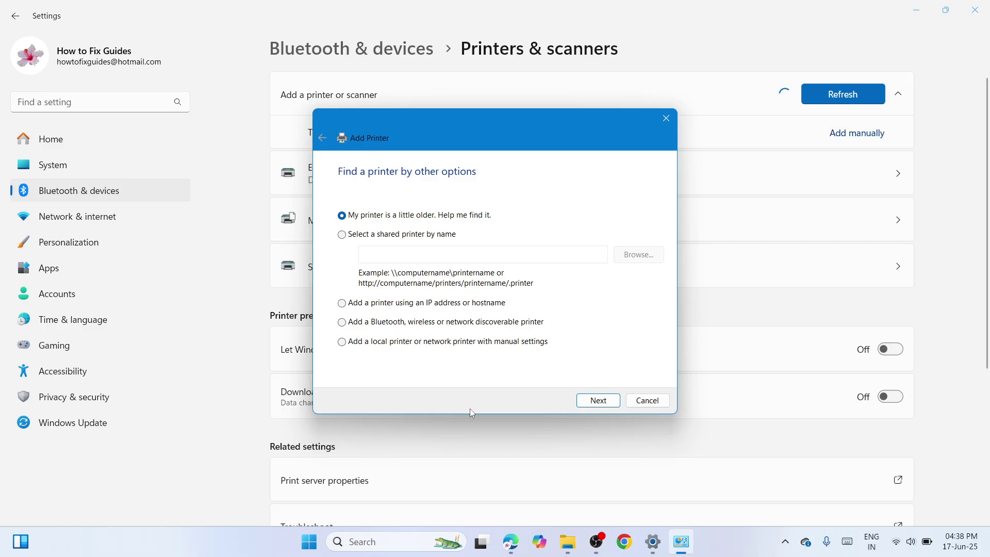
# Step: Choose to add a local printer with manual settings on the existing port USB001 (Virtual printer port for USB)
pyautogui.click(372, 343)
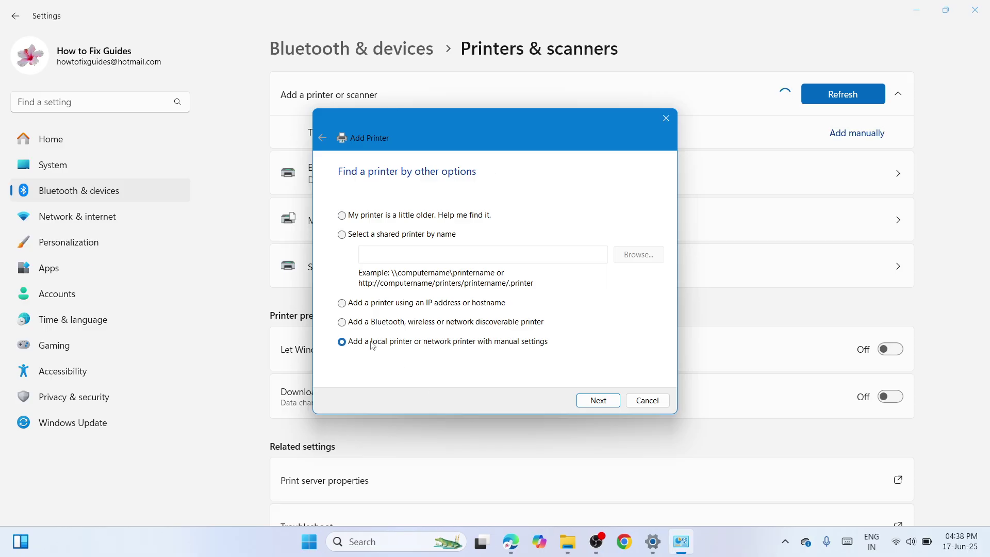
pyautogui.click(598, 401)
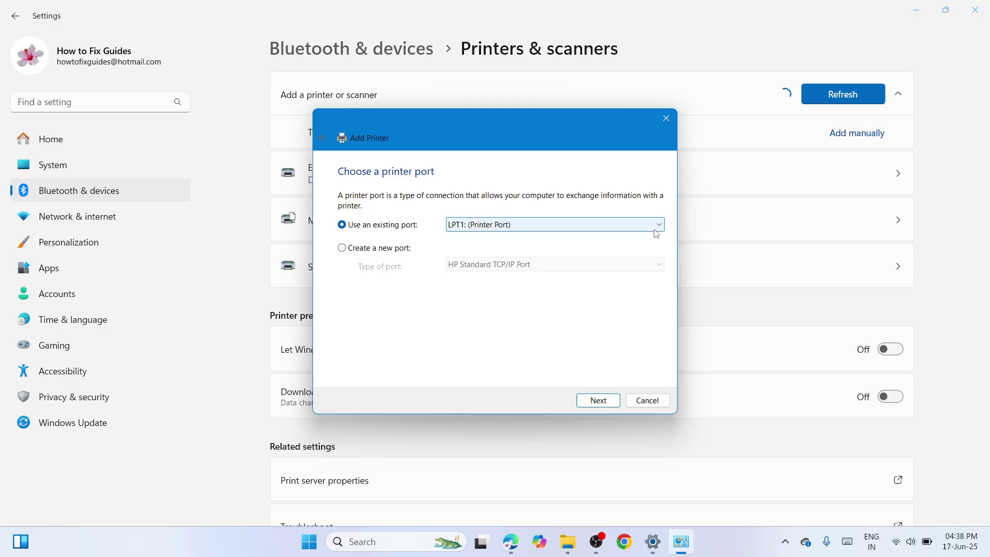
pyautogui.click(654, 229)
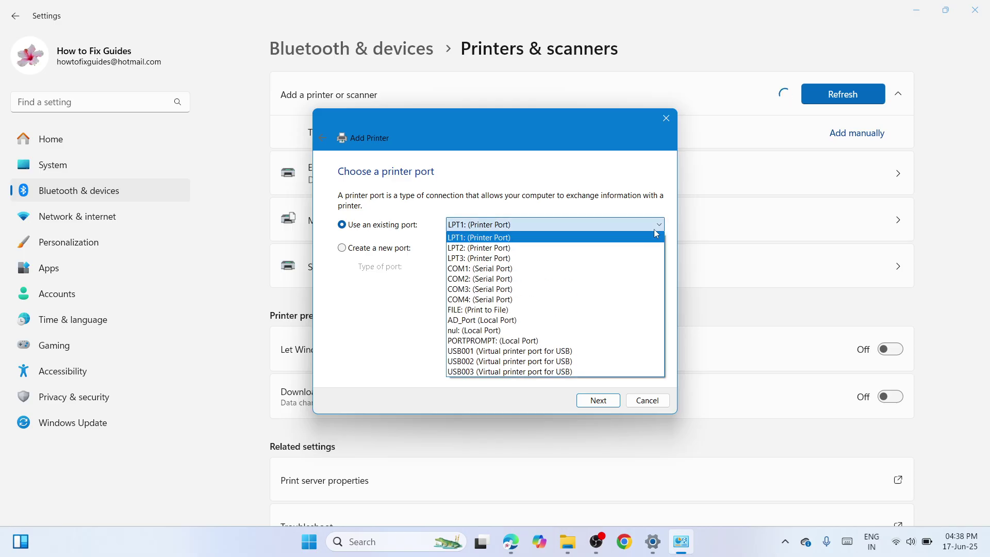
pyautogui.click(600, 351)
pyautogui.click(598, 400)
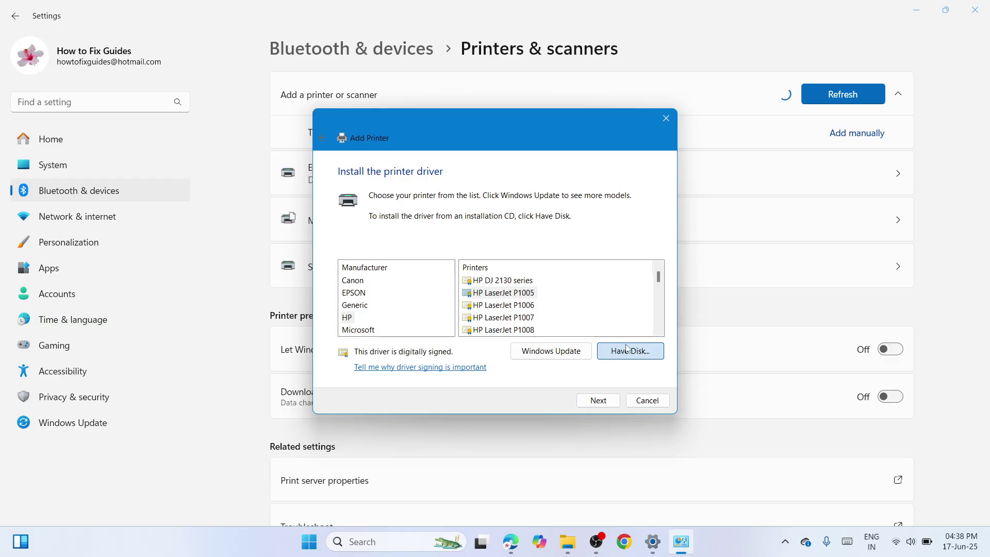
# Step: Load the E_WF1YXE.INF driver from the WINX64 folder inside the extracted desktop folder L3210_x64_304JAUsHomeExportAsiaML, and keep the currently installed driver version
pyautogui.click(627, 350)
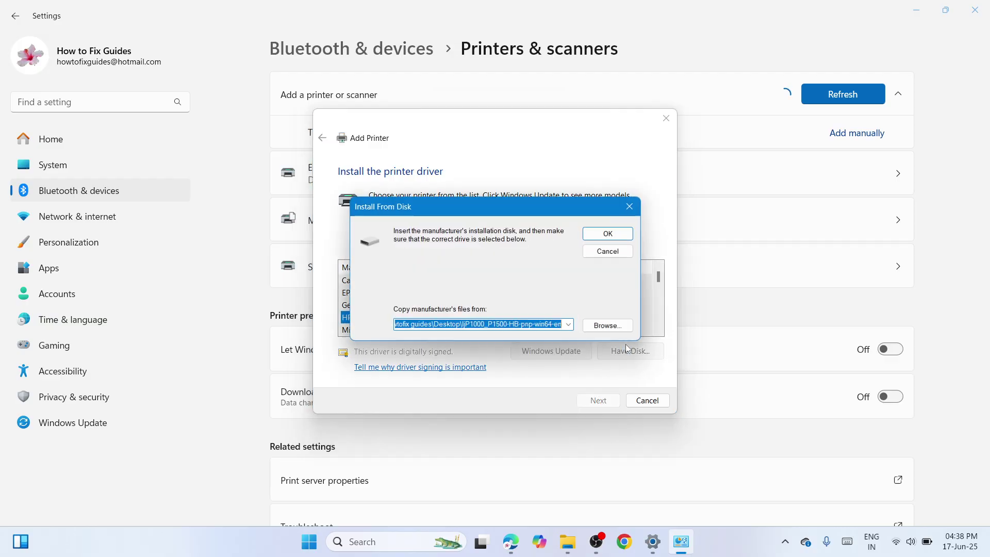
pyautogui.click(604, 326)
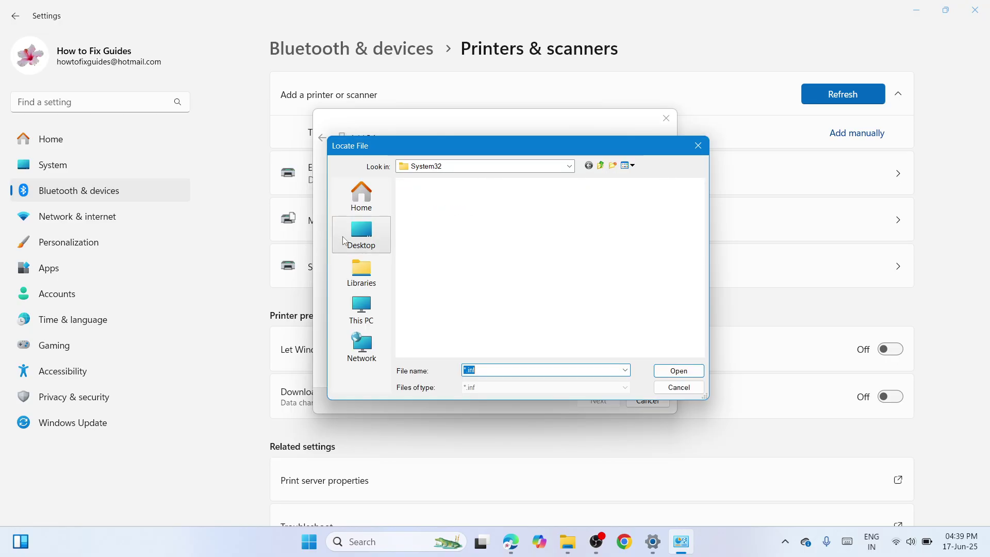
pyautogui.click(345, 241)
pyautogui.scroll(-2, 618, 273)
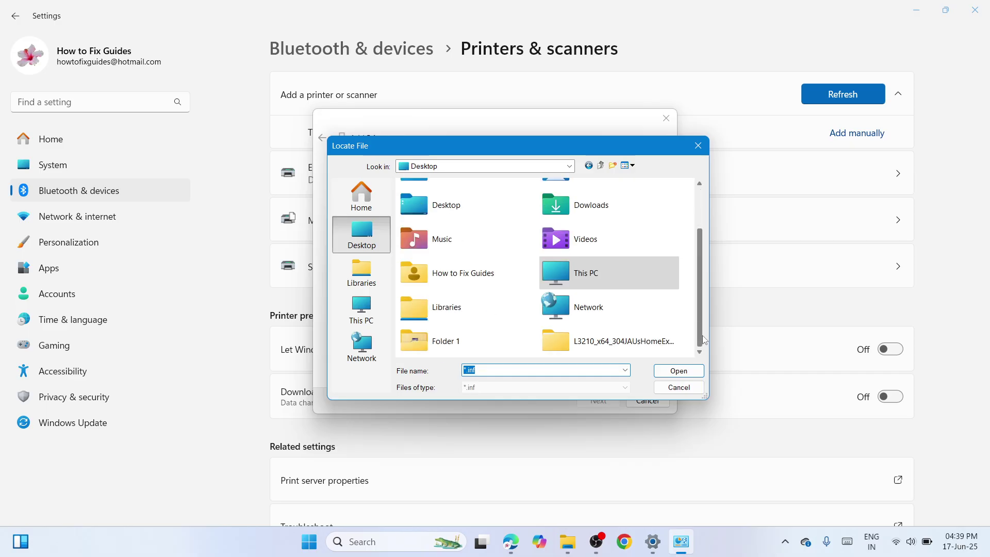
pyautogui.doubleClick(638, 340)
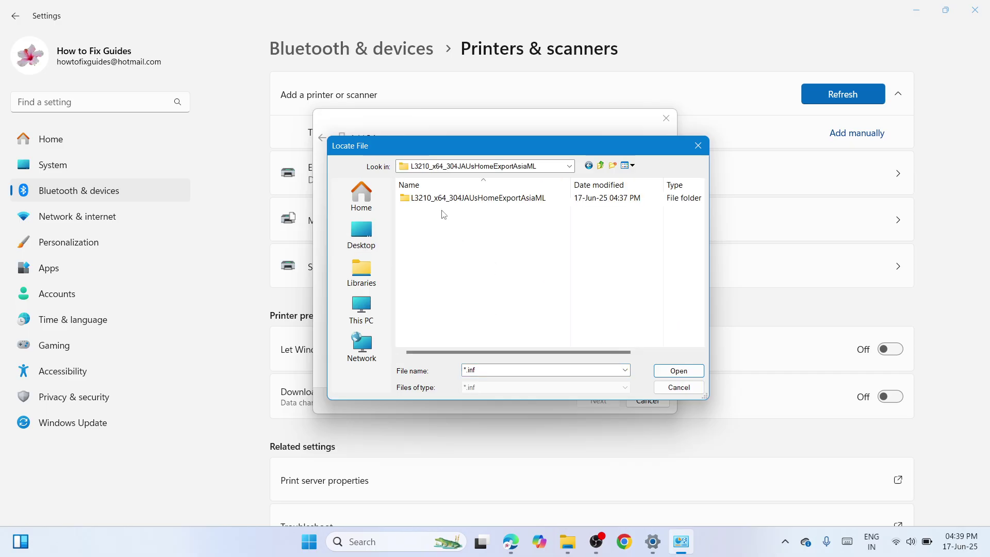
pyautogui.doubleClick(442, 198)
pyautogui.doubleClick(440, 199)
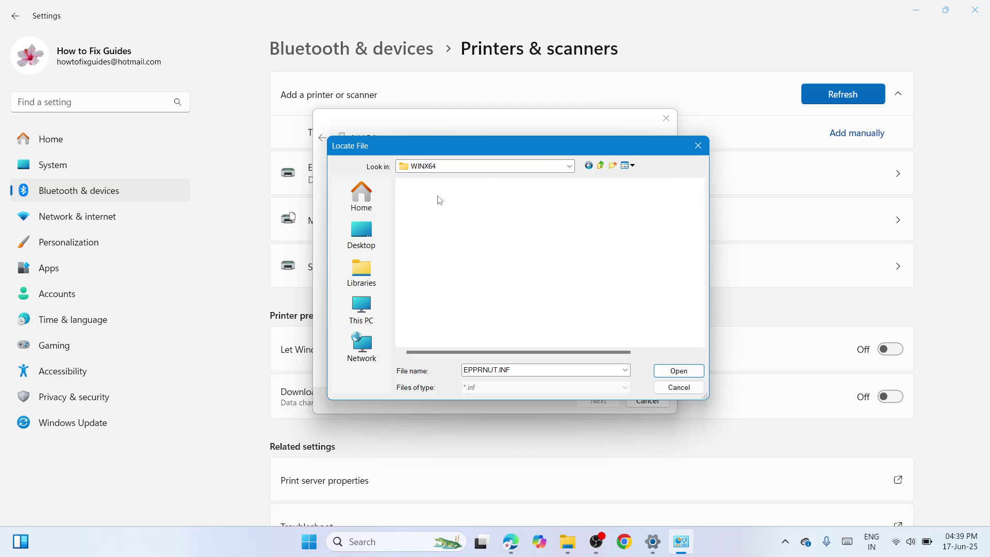
pyautogui.click(486, 225)
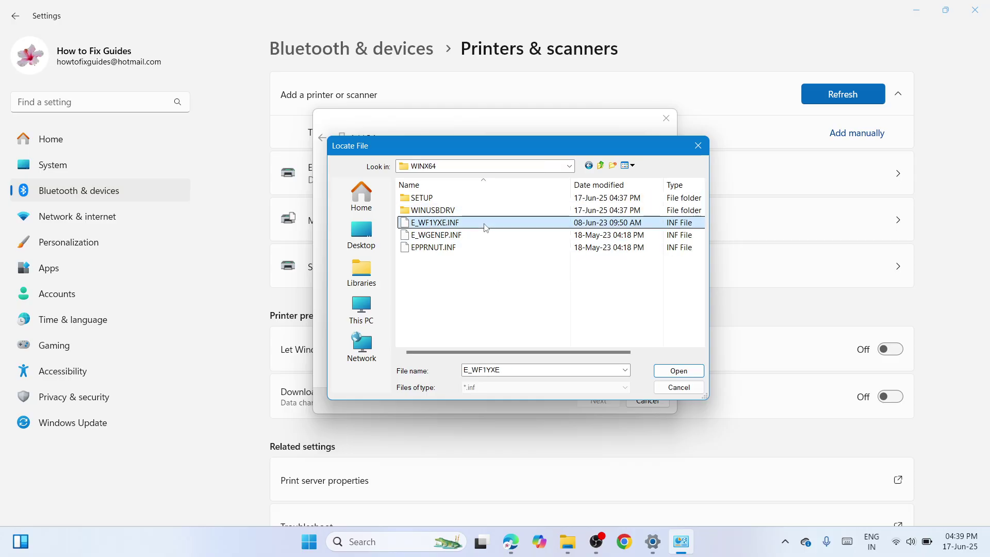
pyautogui.click(667, 373)
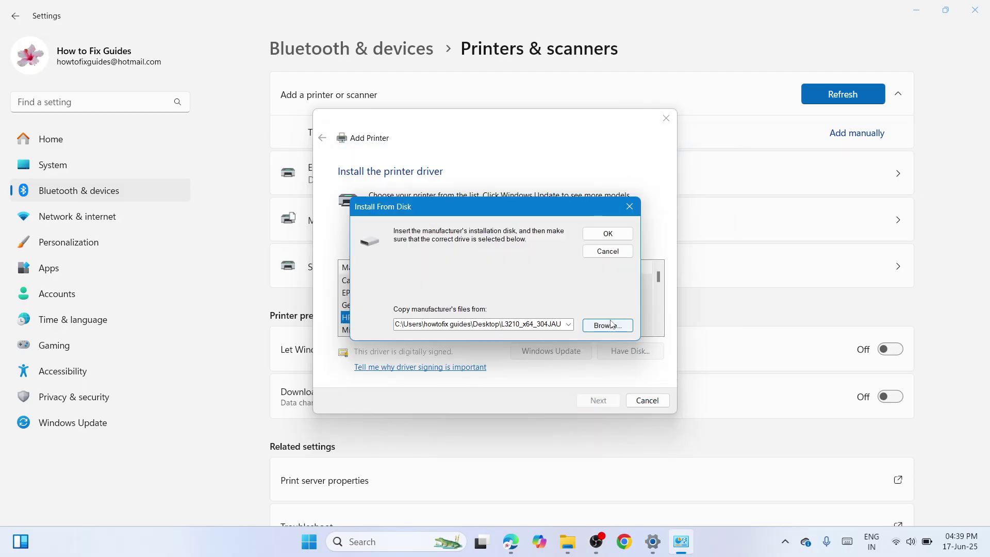
pyautogui.click(608, 233)
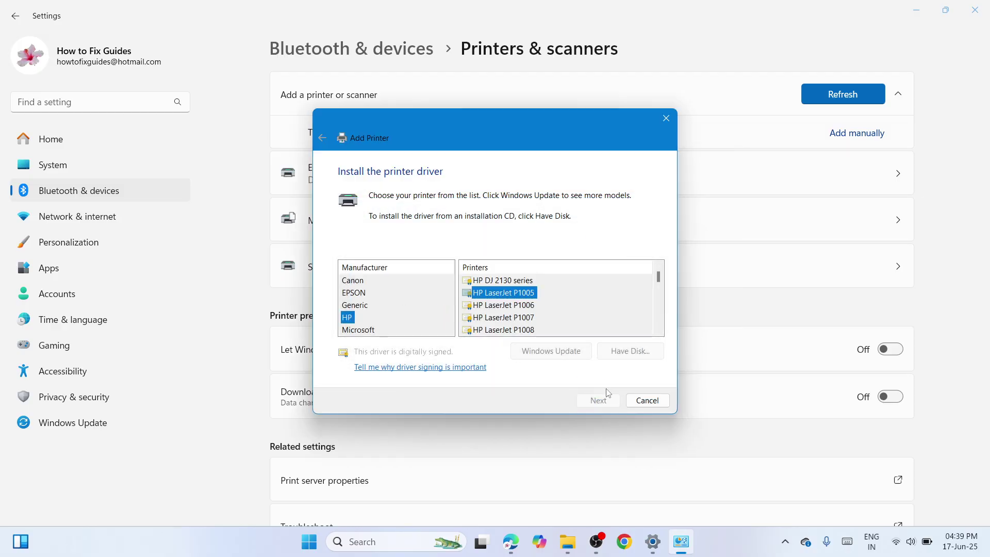
pyautogui.click(598, 400)
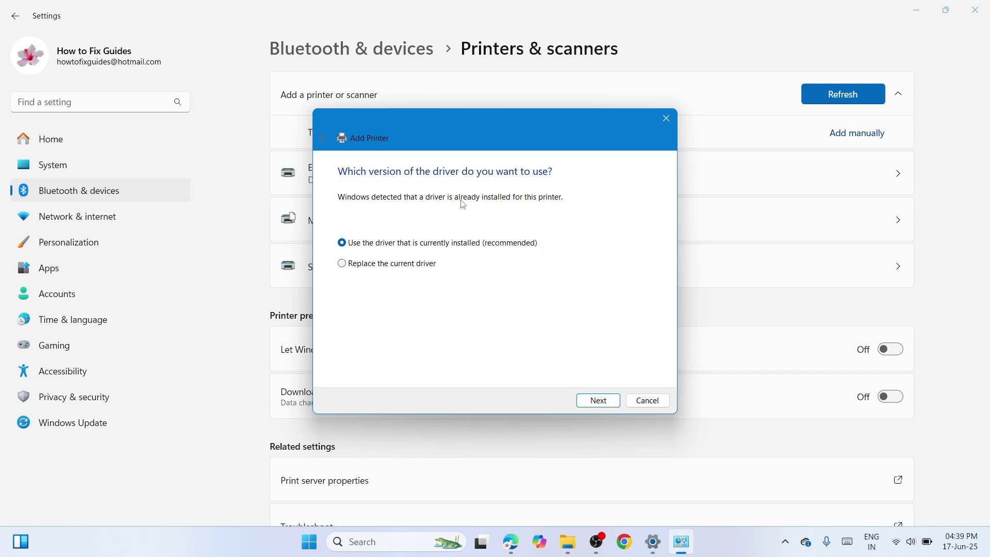
pyautogui.click(587, 401)
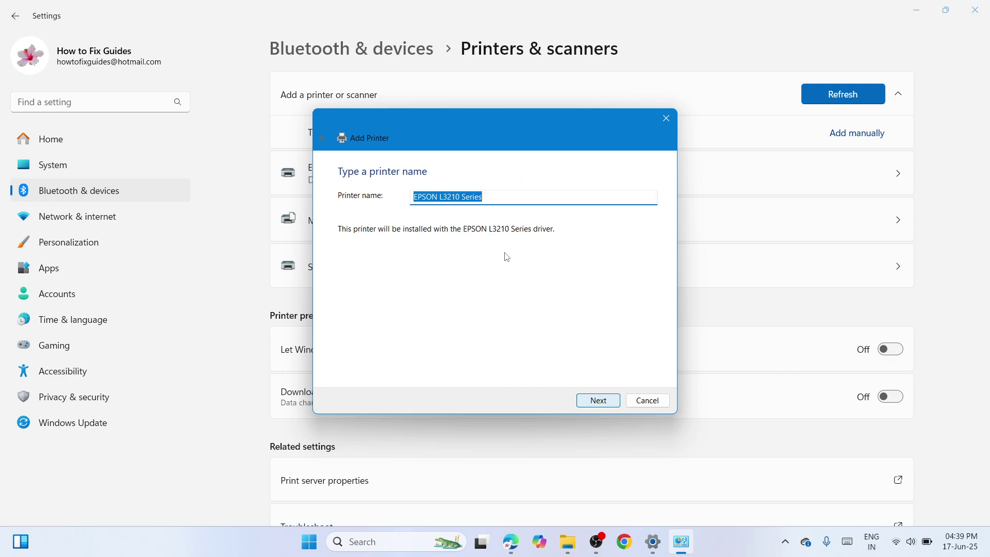
# Step: Name the printer EPSON L3212 and finish adding it with network sharing enabled under the share name EPSON L3212
pyautogui.click(486, 199)
pyautogui.press('BackSpace')
pyautogui.press('BackSpace')
pyautogui.press('BackSpace')
pyautogui.press('BackSpace')
pyautogui.press('BackSpace')
pyautogui.press('BackSpace')
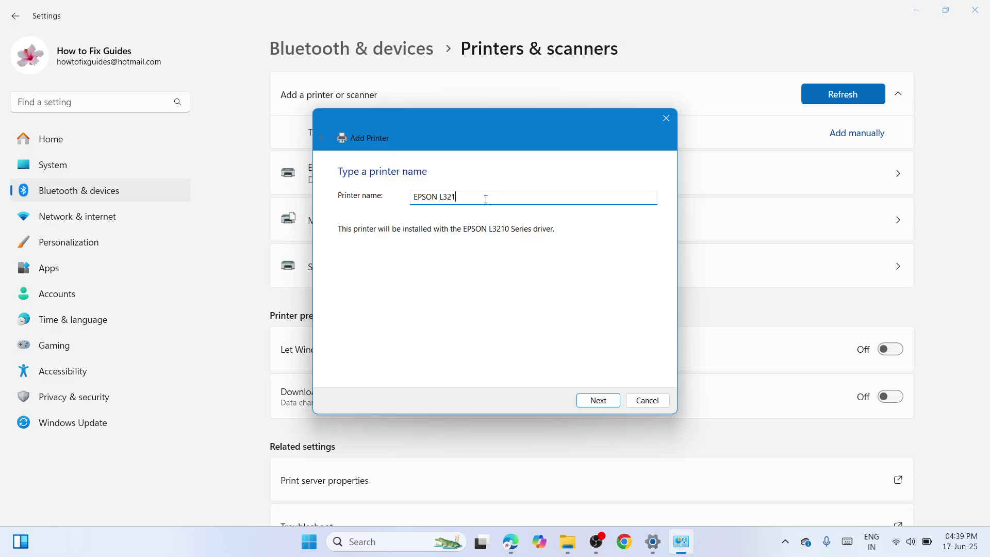
pyautogui.click(593, 400)
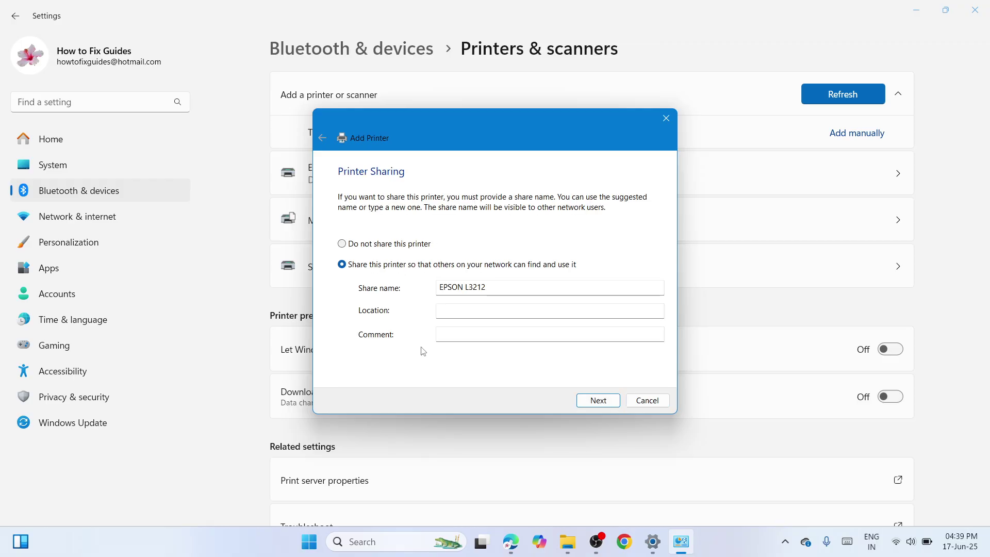
pyautogui.click(604, 404)
pyautogui.click(598, 400)
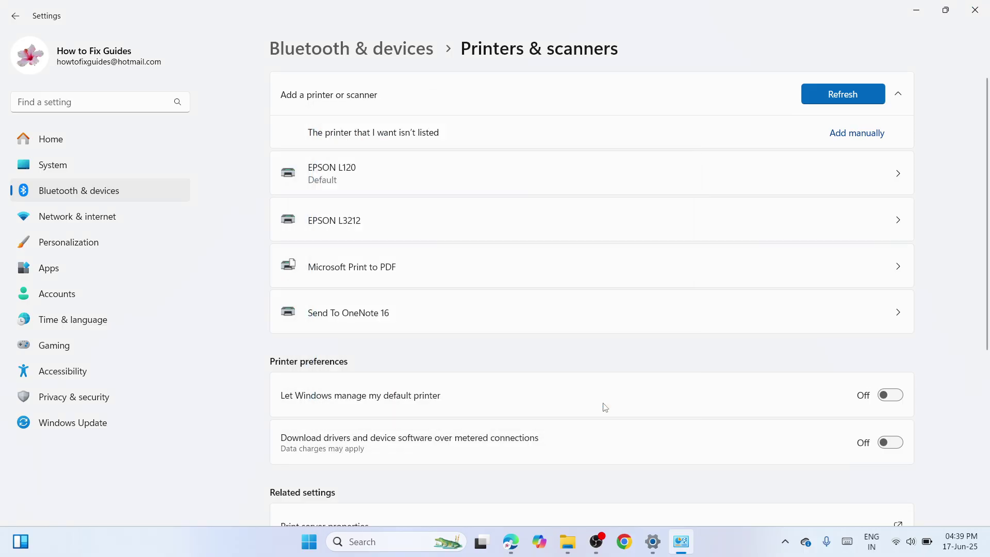
# Step: Open the settings page of the newly added EPSON L3212 printer
pyautogui.click(747, 241)
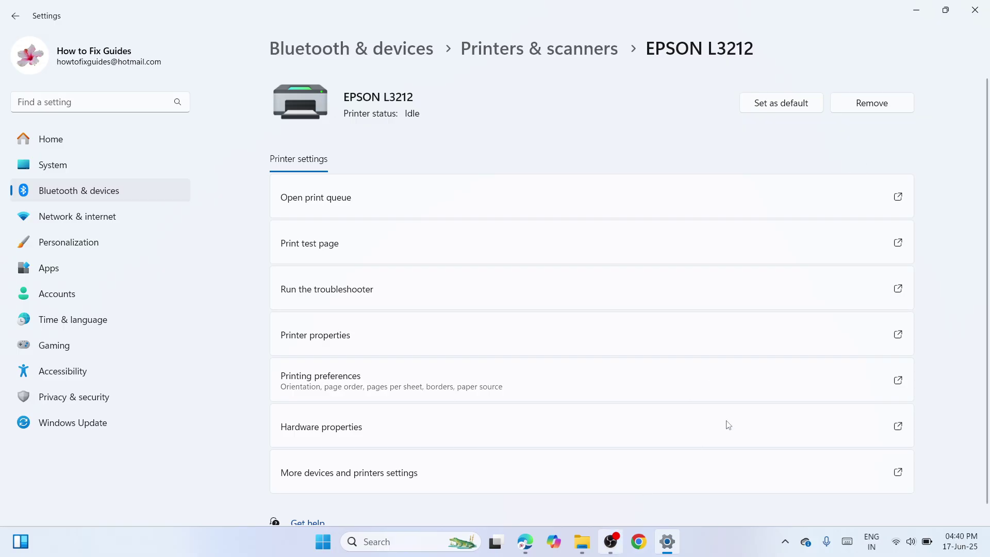
pyautogui.click(786, 375)
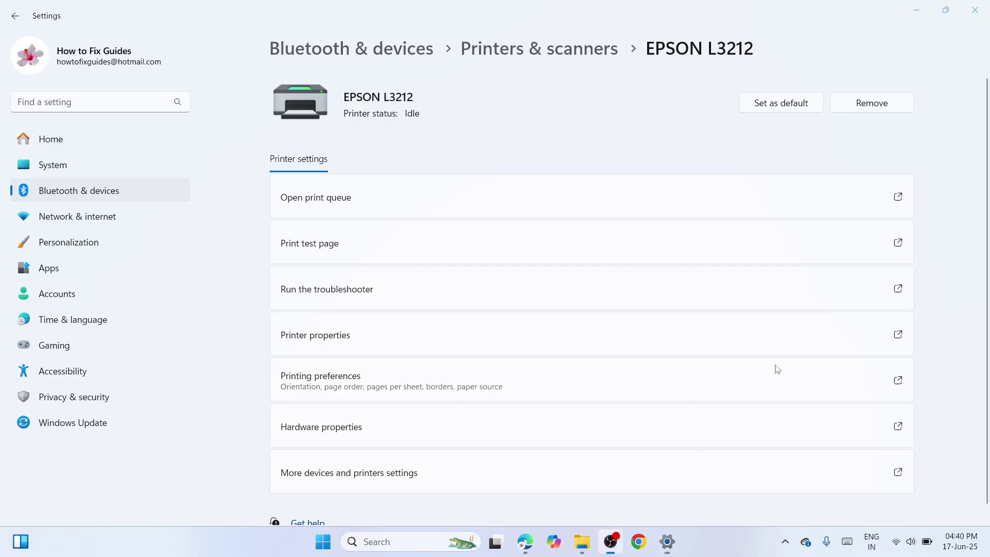